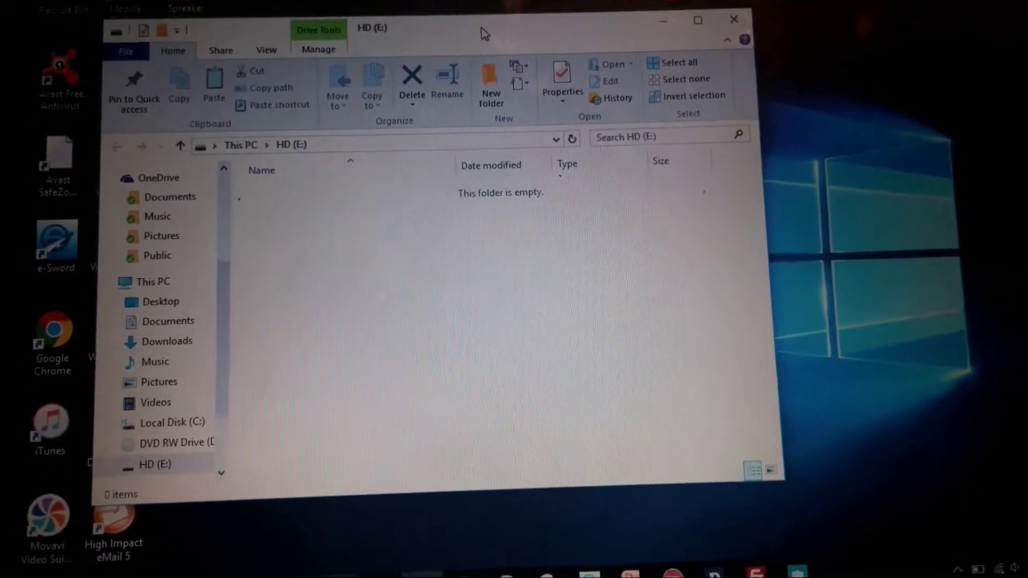
- Move the empty HD (E:) window toward the right edge of the screen
{"action": "left_click_drag", "start_coordinate": [484, 32], "coordinate": [711, 44]}
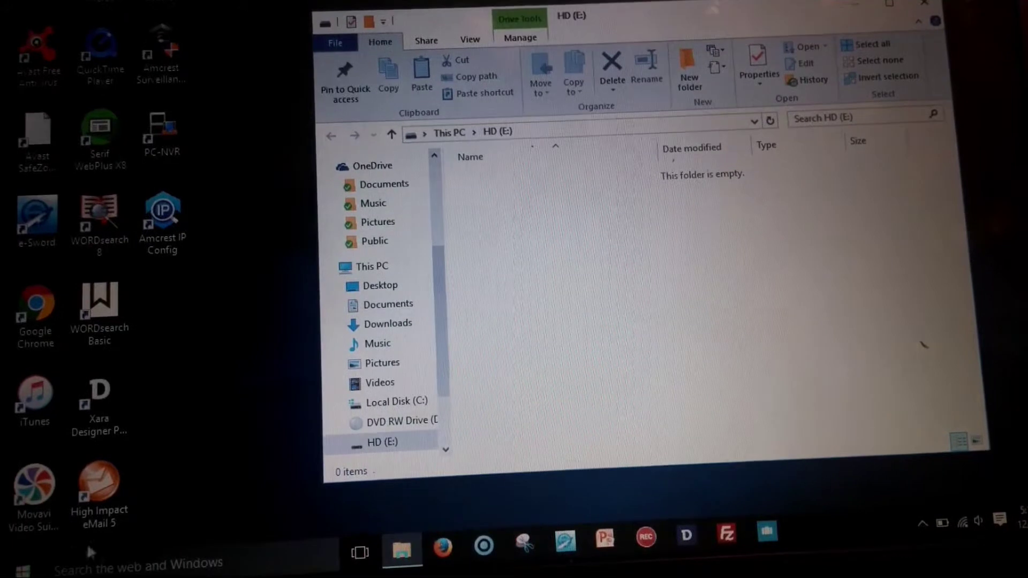
- Snap a second Explorer window left of HD (E:) and open its Documents folder
{"action": "left_click", "coordinate": [23, 568]}
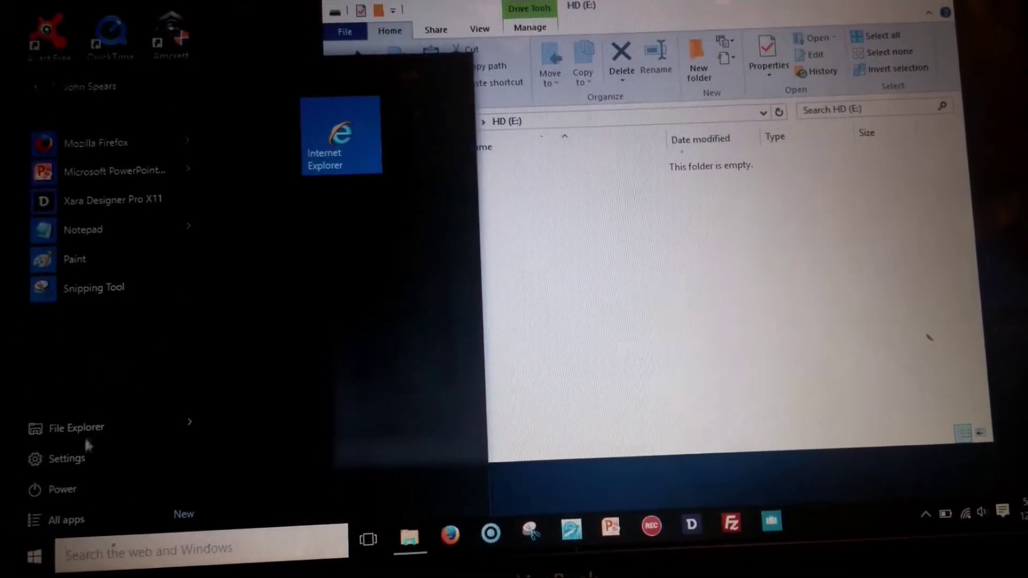
{"action": "left_click", "coordinate": [76, 427]}
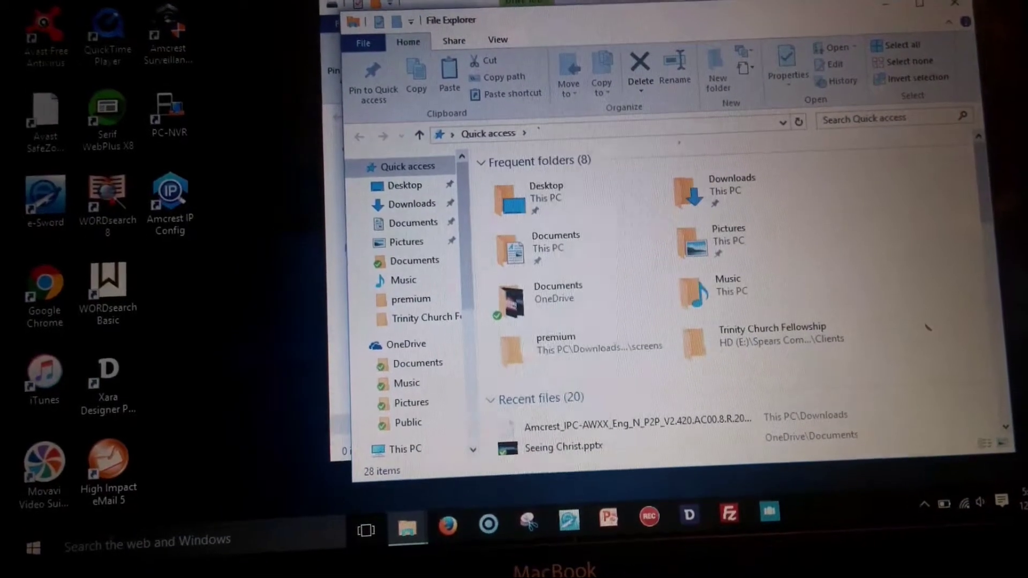
{"action": "double_click", "coordinate": [770, 332]}
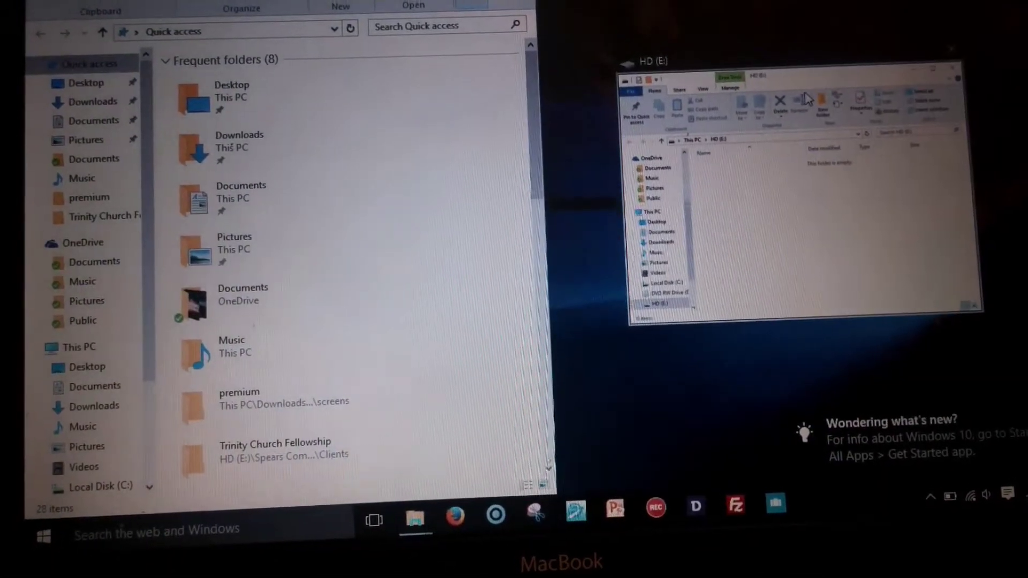
{"action": "left_click", "coordinate": [813, 73]}
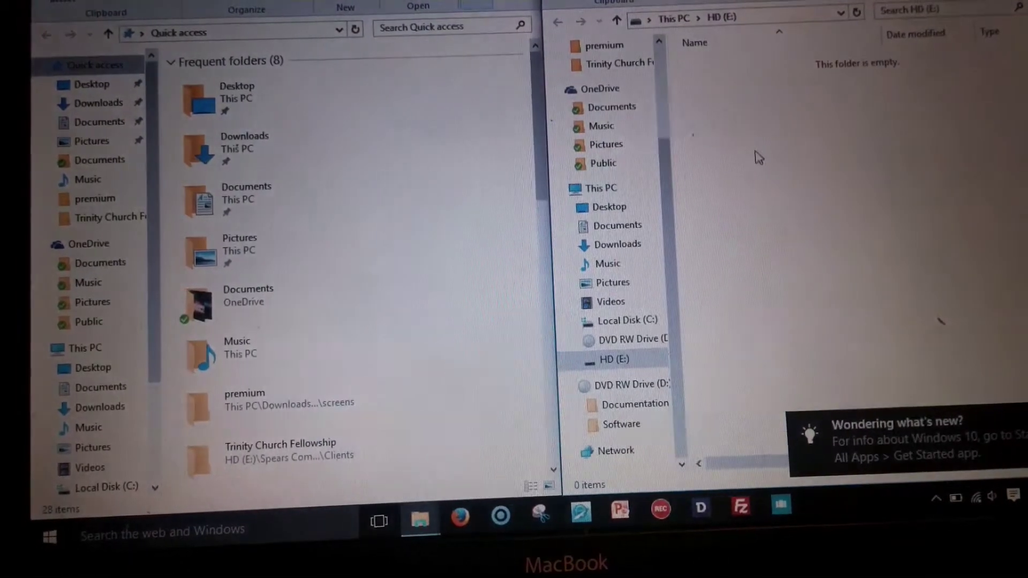
{"action": "double_click", "coordinate": [241, 195]}
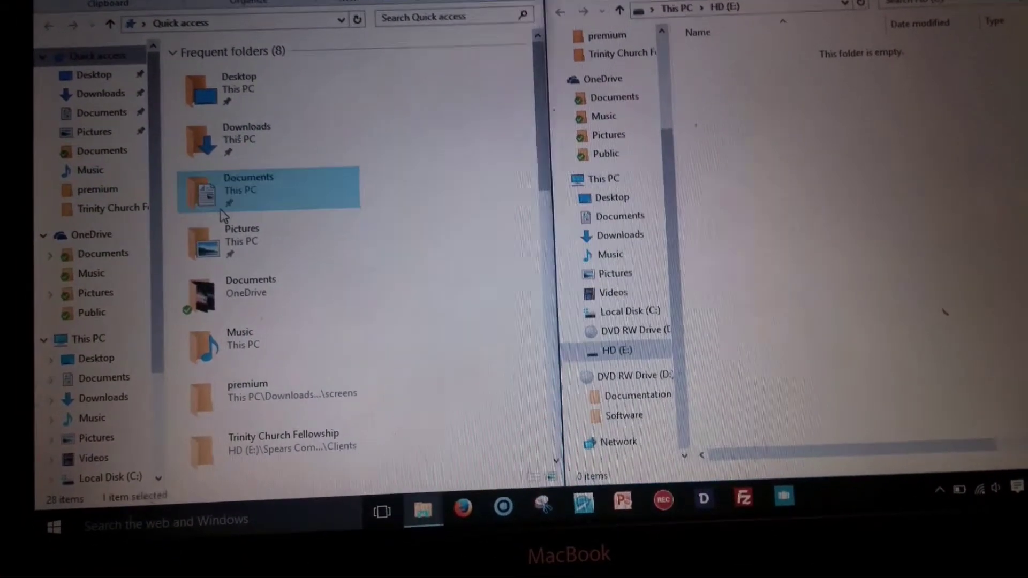
- Copy alumni list.xls and Seeing Christ.pptx from Documents onto the HD (E:) drive
{"action": "left_click_drag", "start_coordinate": [231, 190], "coordinate": [811, 152]}
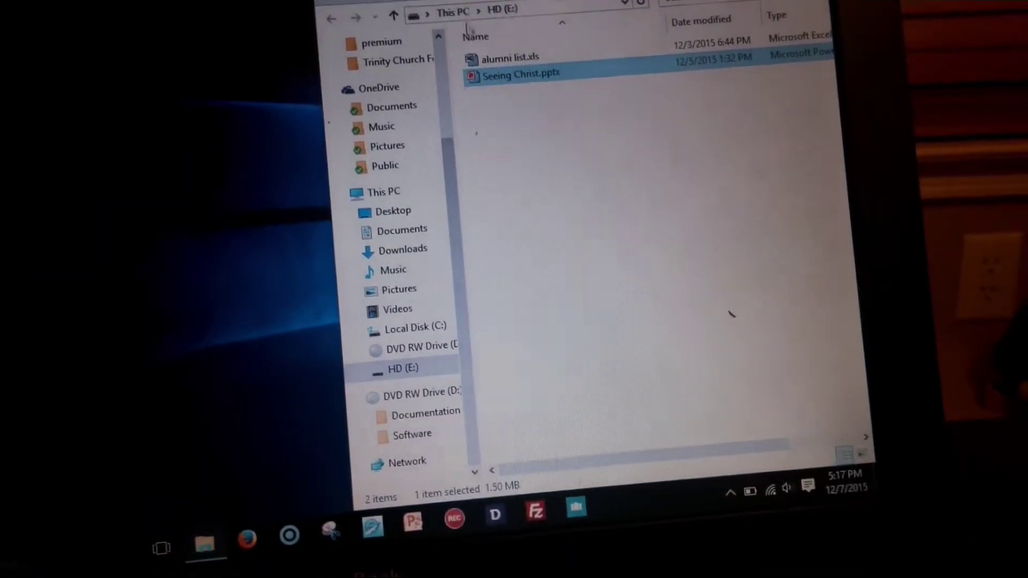
{"action": "double_click", "coordinate": [470, 122]}
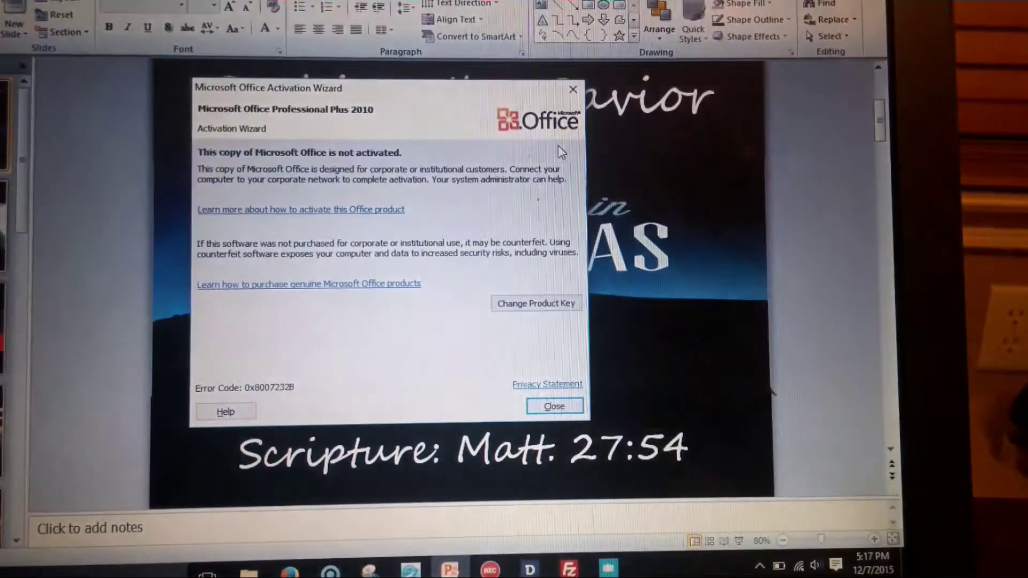
{"action": "left_click", "coordinate": [554, 406]}
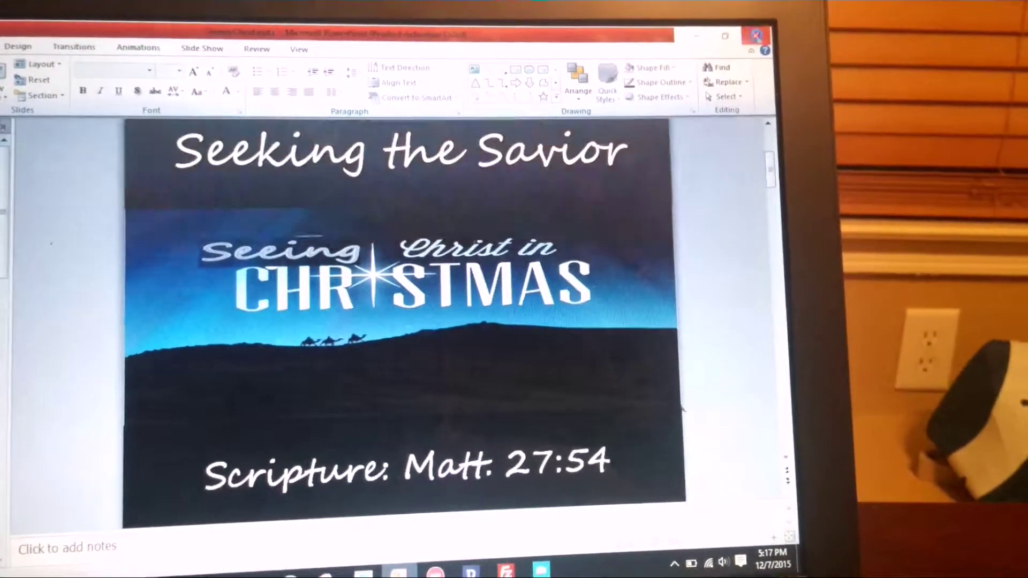
{"action": "left_click", "coordinate": [753, 44]}
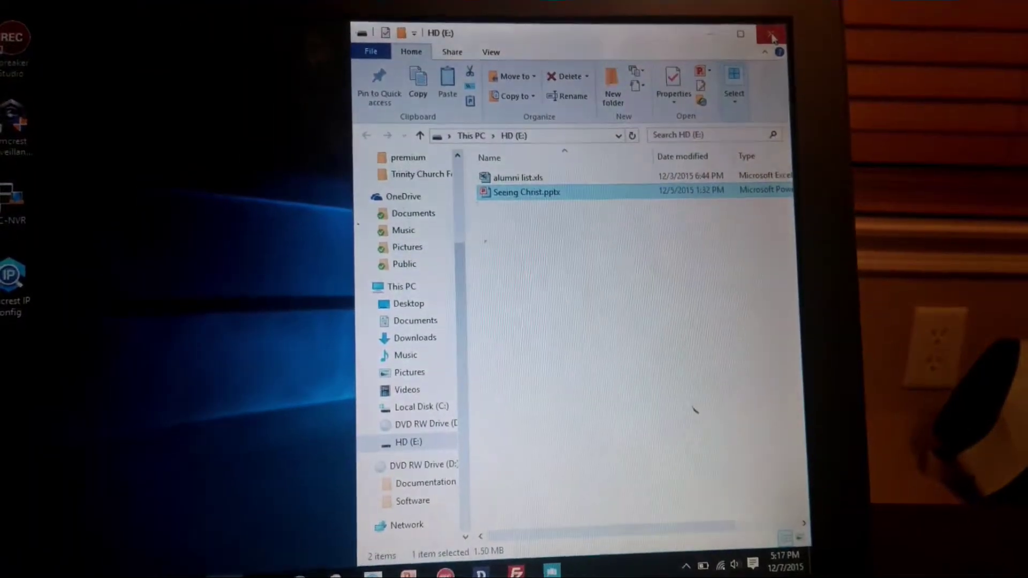